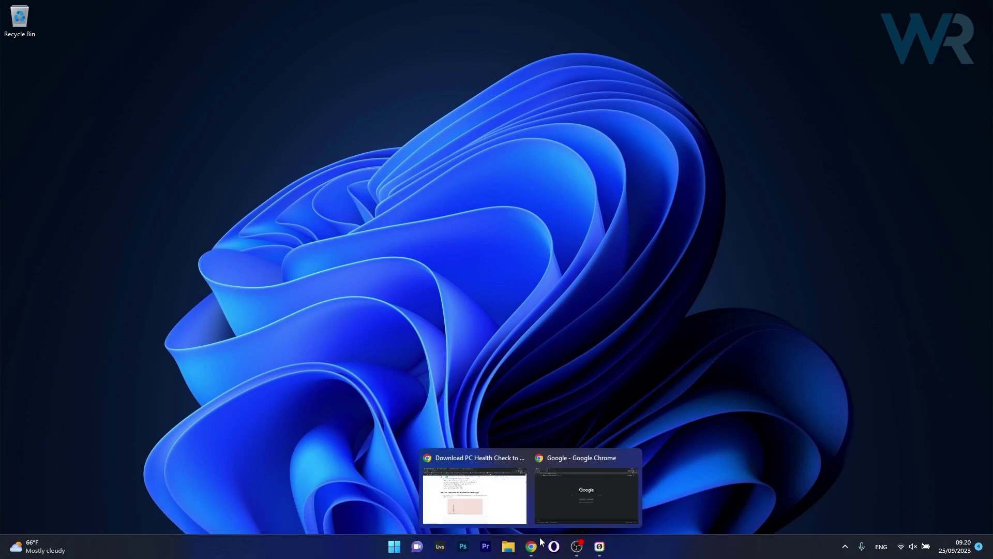
Download WindowsPCHealthCheckSetup.msi from aka.ms/GetPCHealthCheckApp to the Desktop, then minimize Chrome.
{"action": "left_click", "coordinate": [589, 488]}
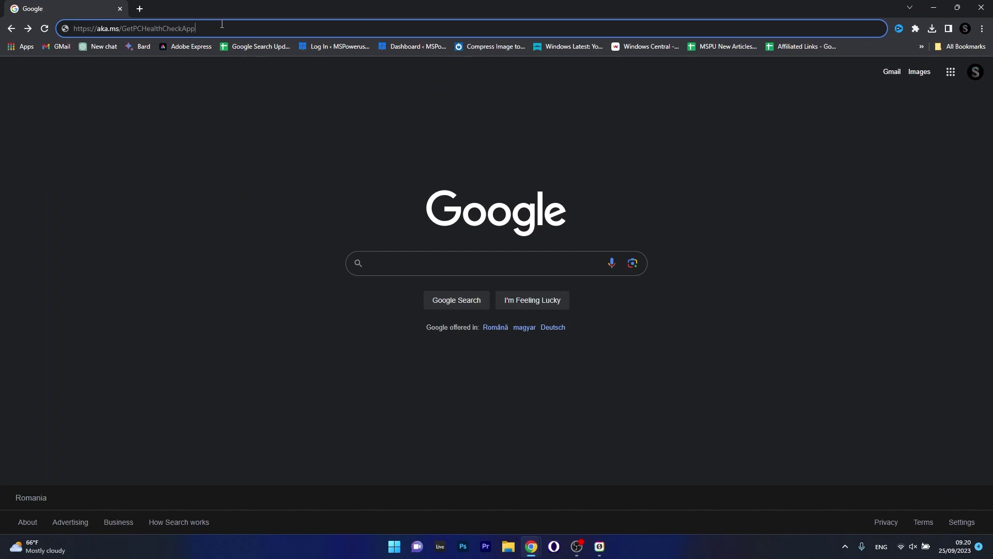
{"action": "key", "text": "Return"}
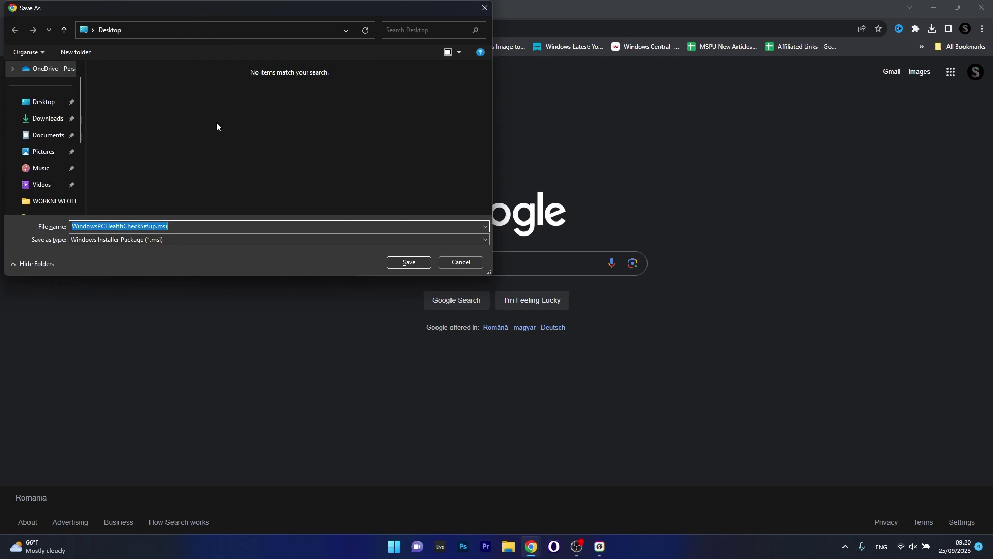
{"action": "left_click", "coordinate": [42, 103]}
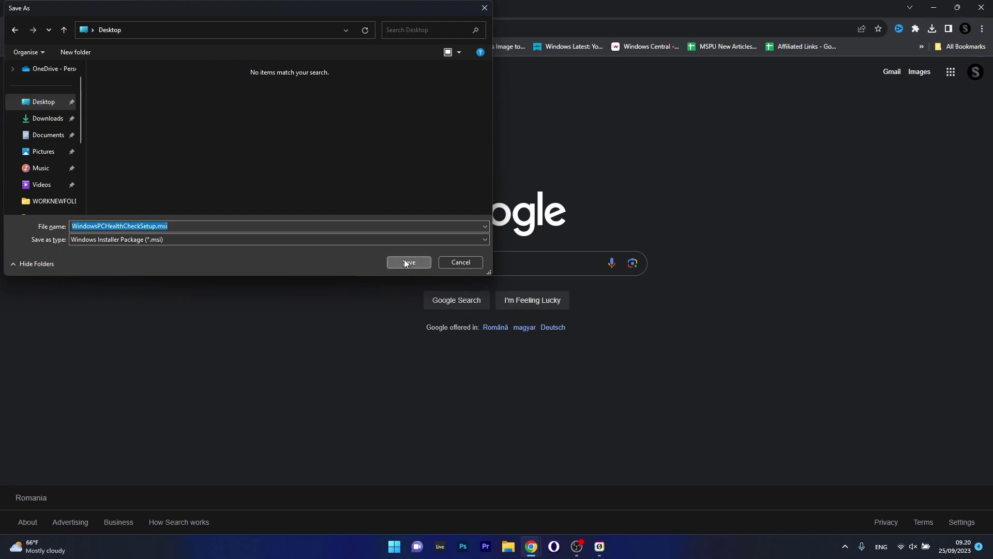
{"action": "left_click", "coordinate": [405, 262]}
{"action": "left_click", "coordinate": [934, 8]}
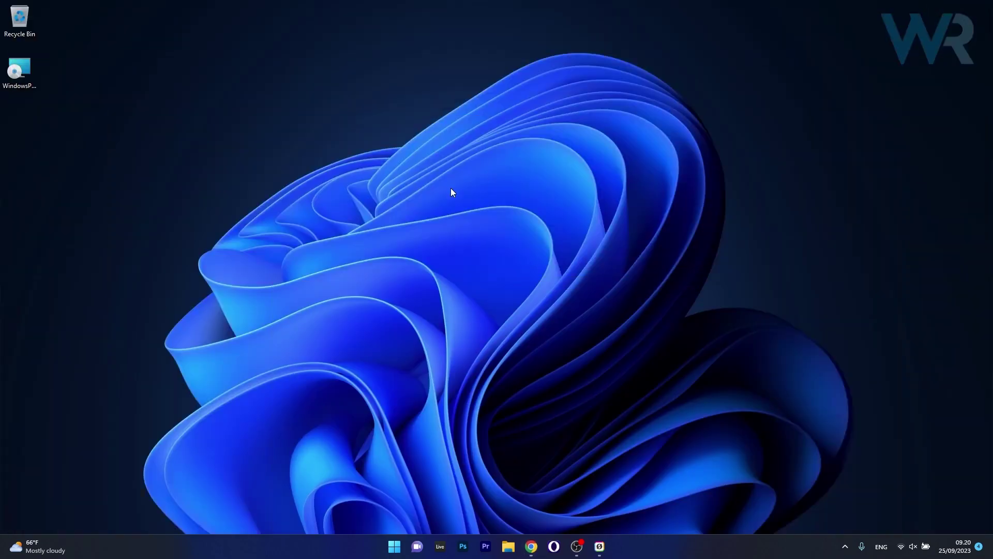
Run WindowsPCHealthCheckSetup.msi, accept the licence terms, and install PC Health Check.
{"action": "double_click", "coordinate": [16, 73]}
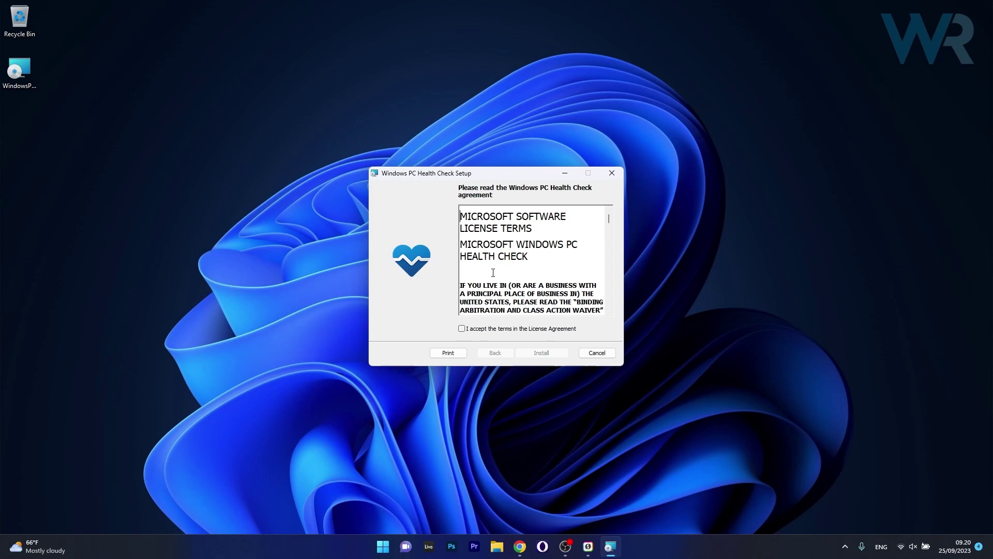
{"action": "left_click", "coordinate": [462, 329]}
{"action": "left_click", "coordinate": [542, 352]}
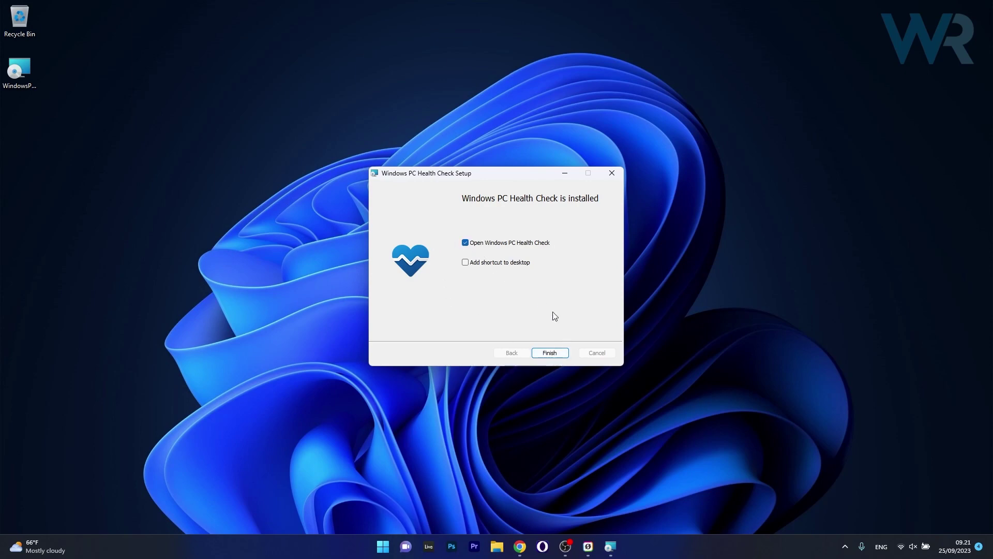
Open PC Health Check, run the Windows 11 check, and review then close all requirement results.
{"action": "left_click", "coordinate": [553, 354]}
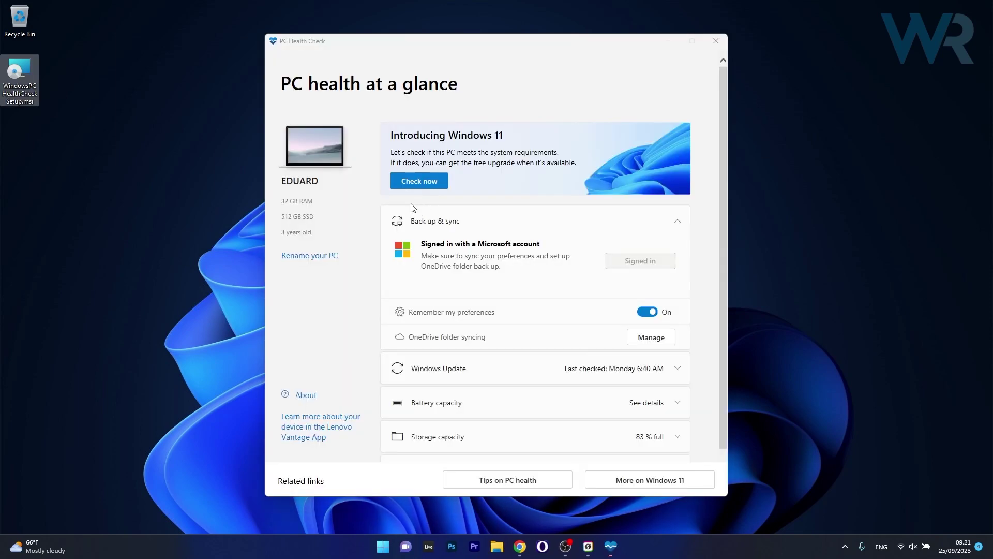
{"action": "left_click", "coordinate": [412, 181]}
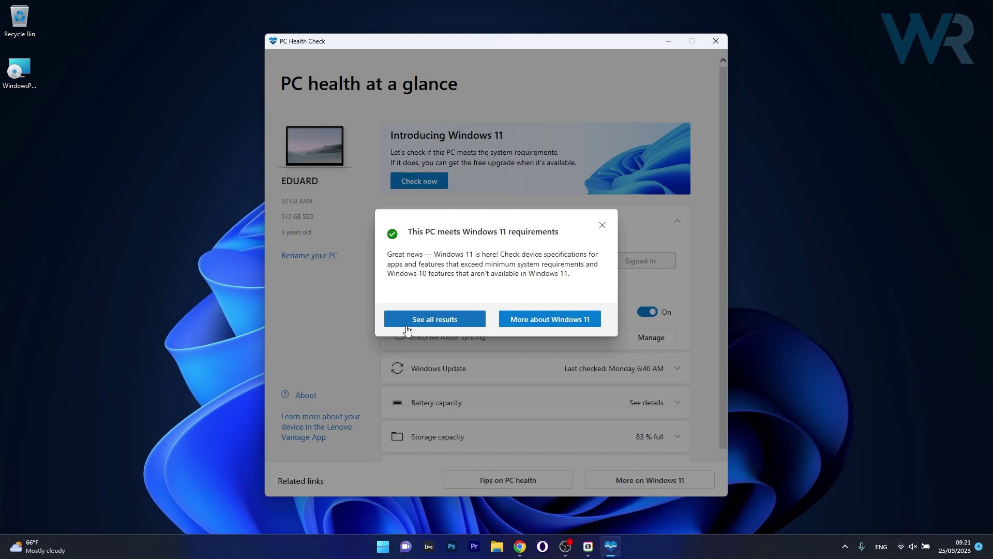
{"action": "left_click", "coordinate": [443, 325]}
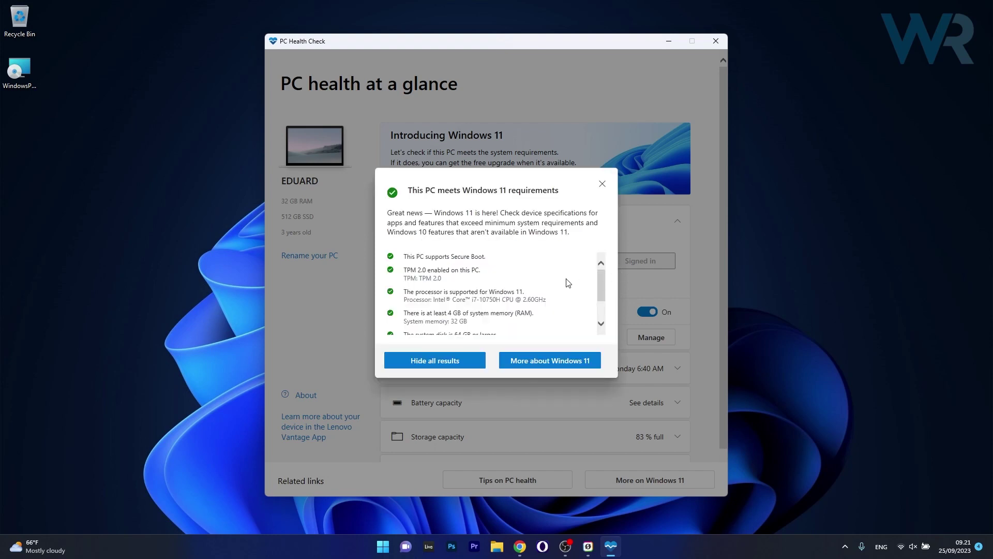
{"action": "mouse_move", "coordinate": [602, 277]}
{"action": "left_mouse_down"}
{"action": "mouse_move", "coordinate": [606, 292]}
{"action": "mouse_move", "coordinate": [602, 239]}
{"action": "left_mouse_up"}
{"action": "left_click", "coordinate": [602, 187]}
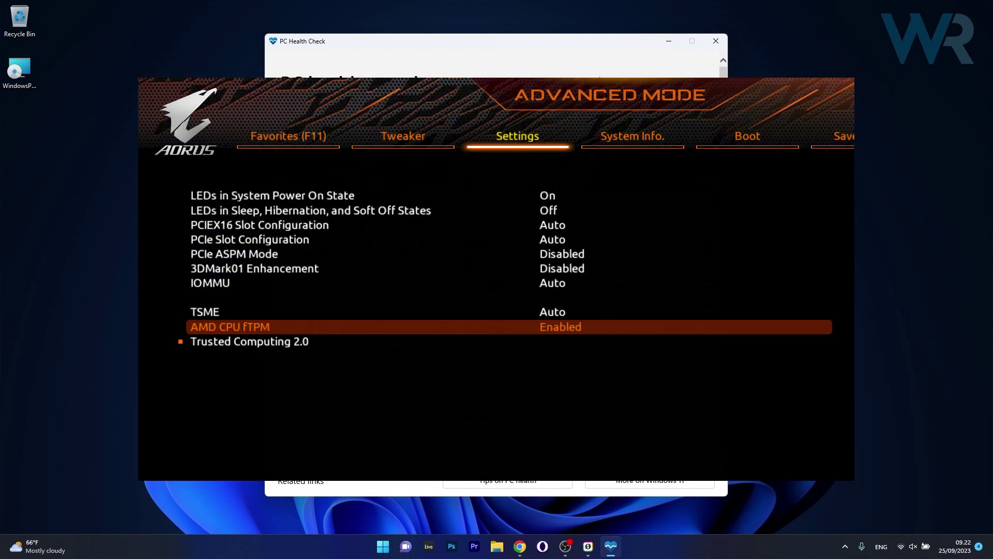
Minimize PC Health Check to reveal the BIOS screenshot showing AMD CPU fTPM Enabled.
{"action": "left_click", "coordinate": [672, 43]}
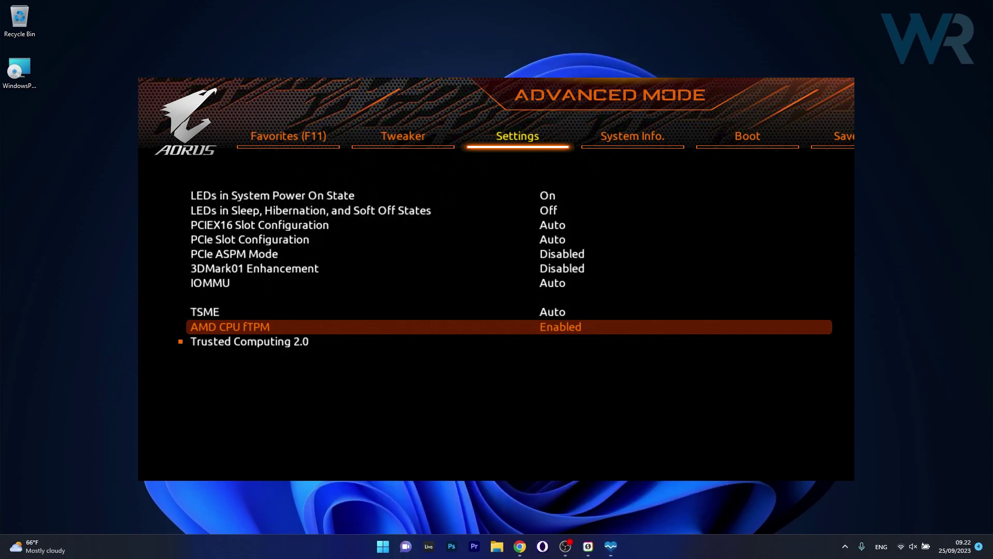